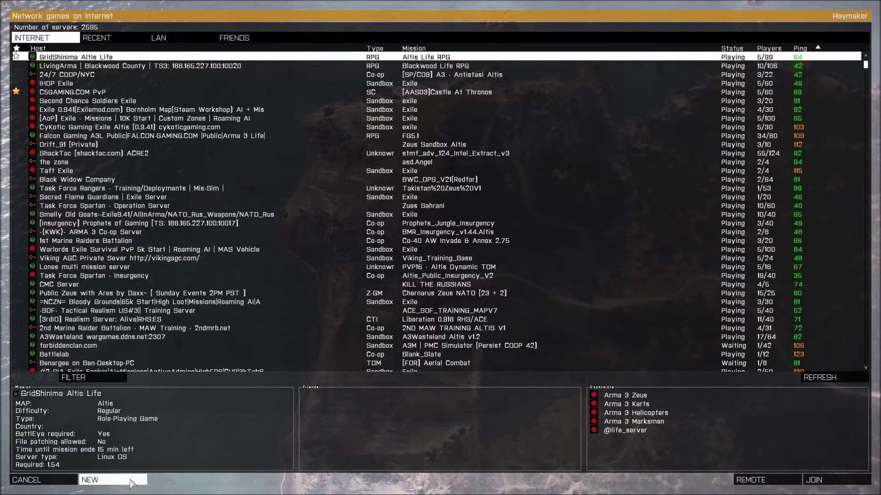
Create a new server named Haymaker, hosted on Internet with UPnP ticked, and confirm it.
click(87, 480)
drag(194, 32, 147, 40)
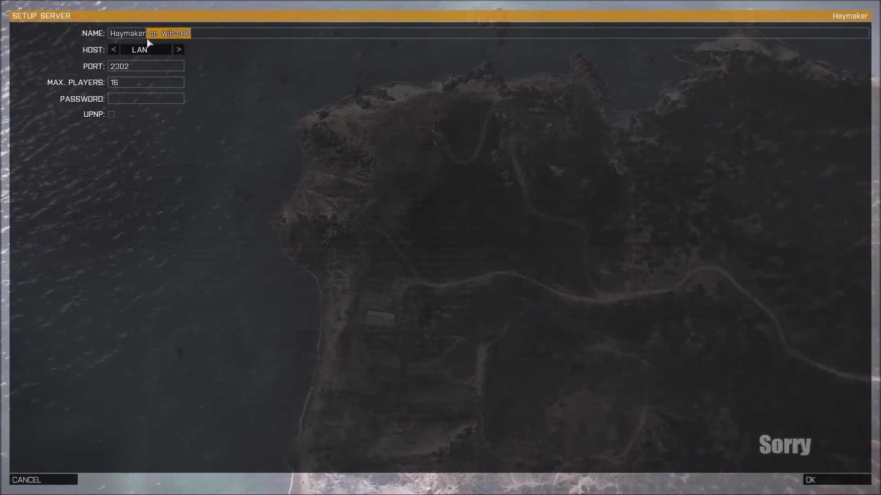
key(BackSpace)
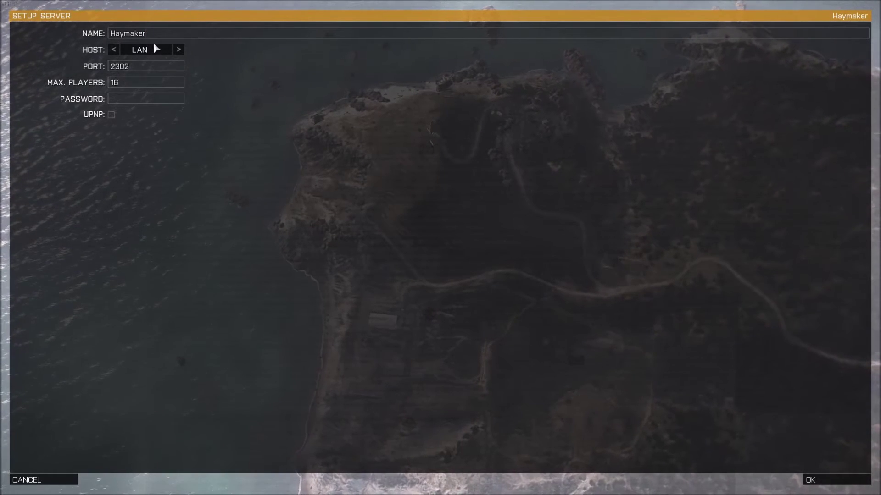
click(179, 50)
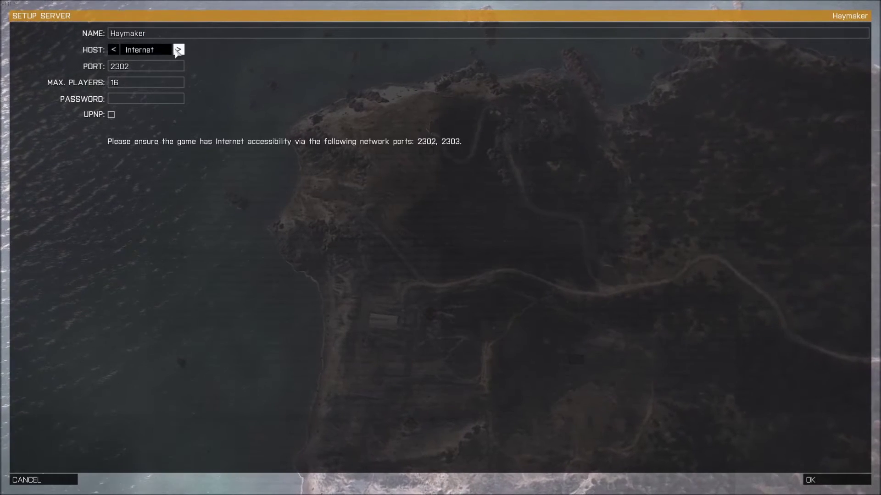
click(111, 115)
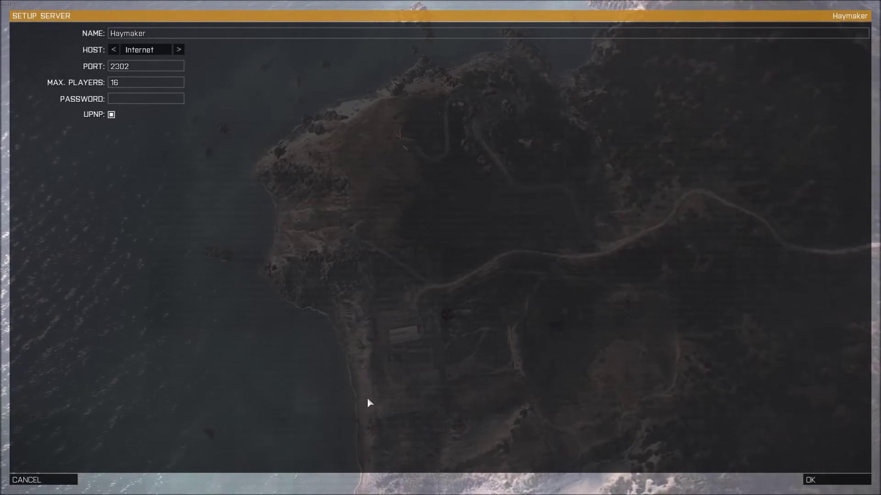
click(818, 480)
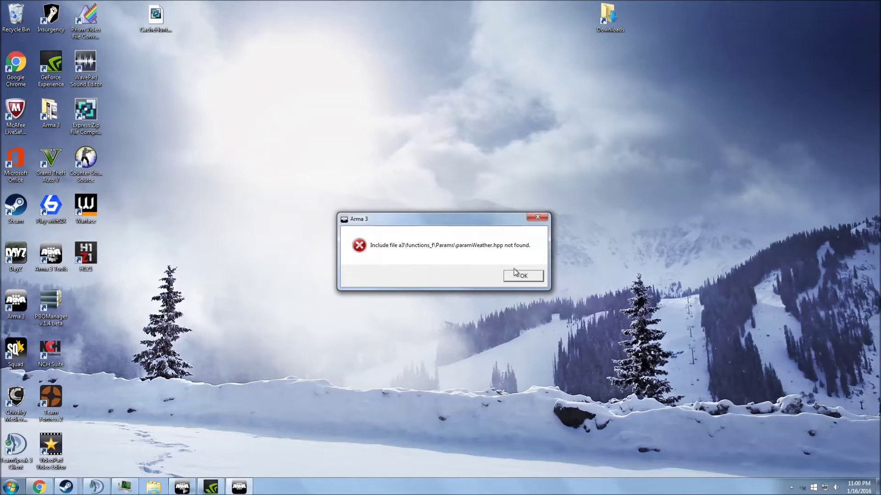
Dismiss the missing include-file error, close the hung game and its exit report, and minimize the launcher.
click(516, 273)
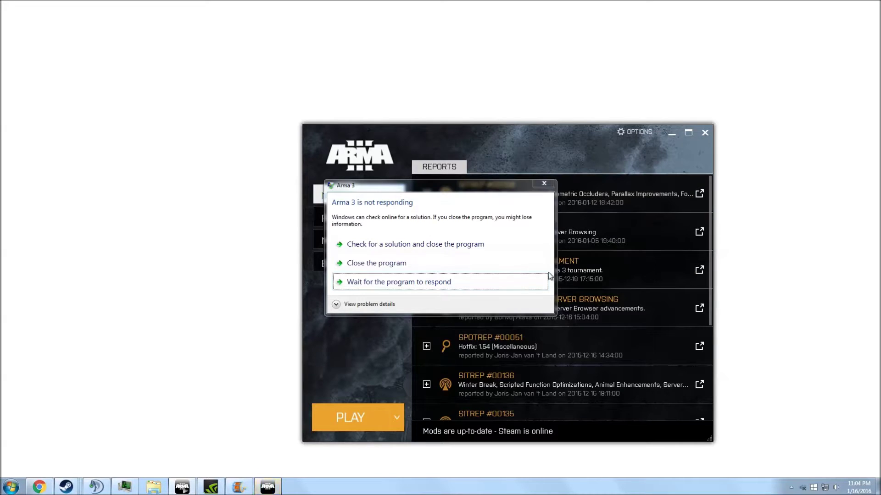
click(463, 260)
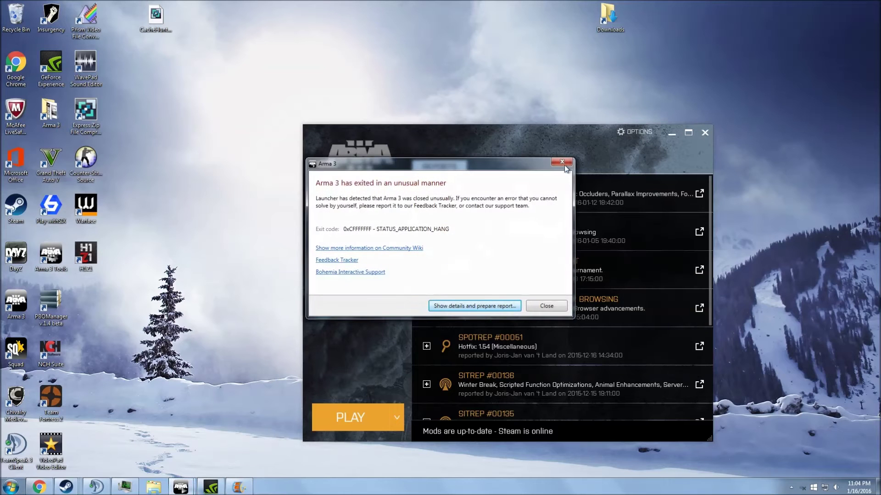
click(562, 162)
click(671, 136)
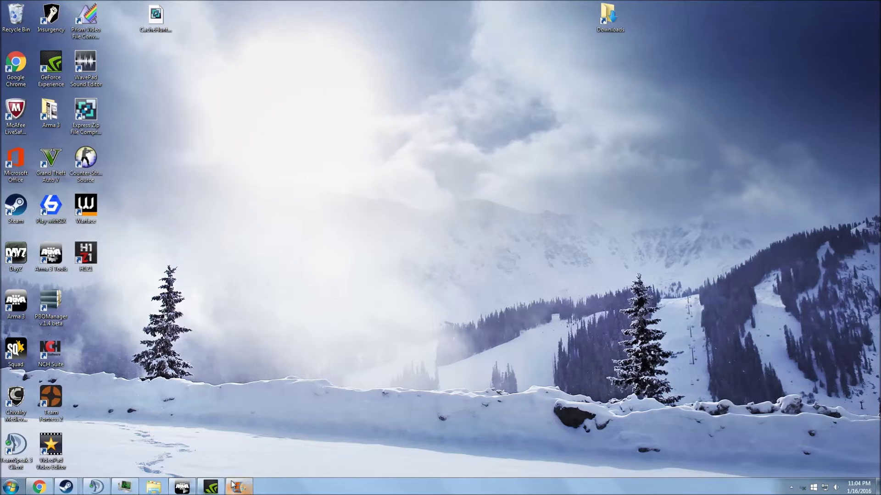
mouse_move(233, 485)
Open Computer from the Start menu and select the OS (C:) drive.
key(super)
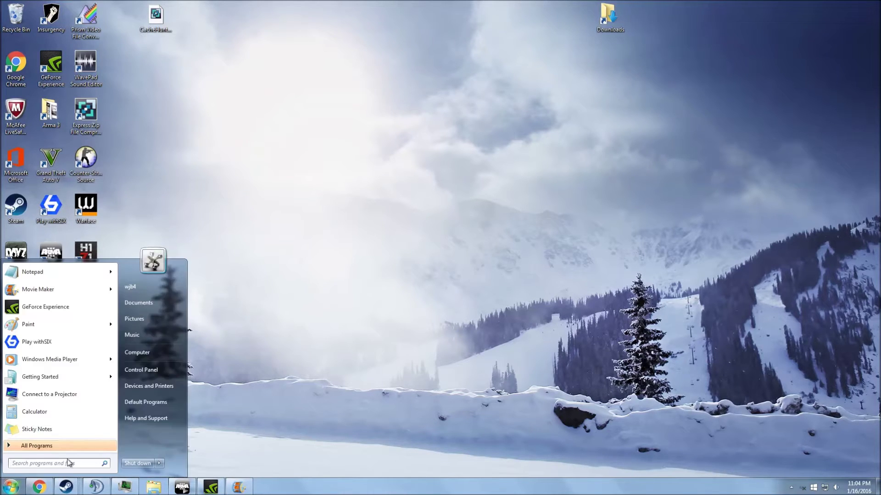
click(55, 464)
text(m)
key(BackSpace)
click(161, 371)
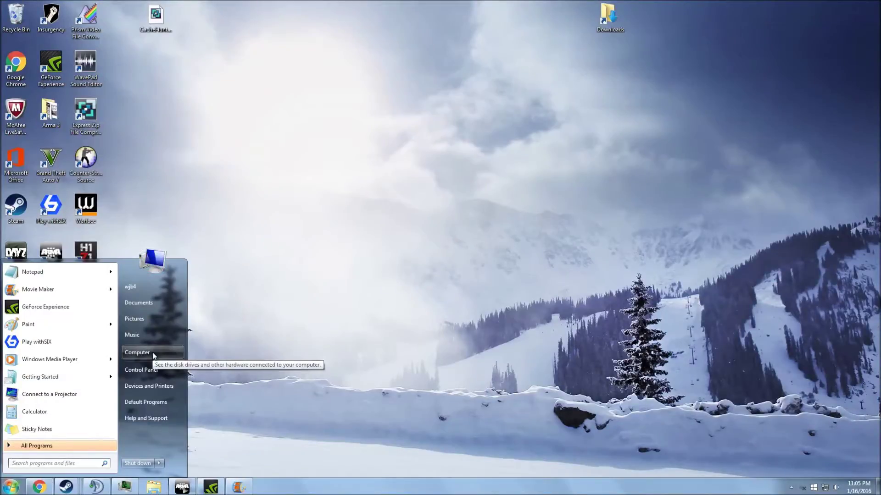
click(153, 353)
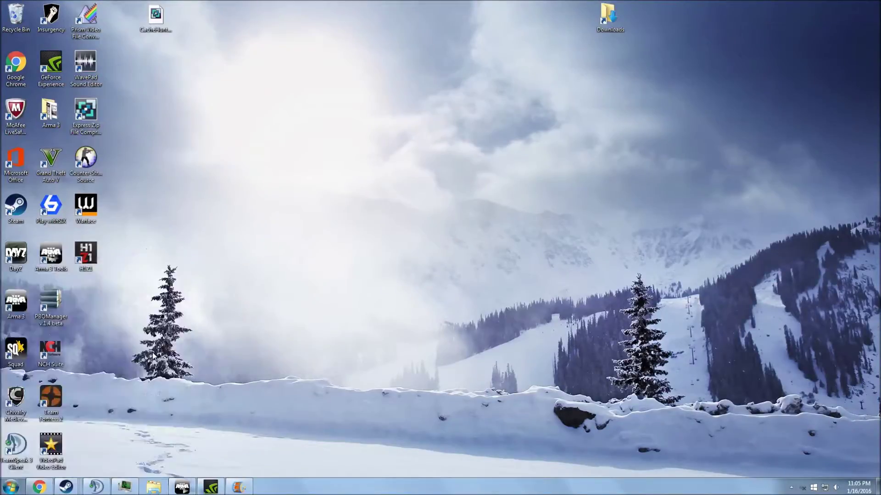
click(223, 188)
Browse to Program Files (x86) > Steam > steamapps > common > Arma 3 > MPMissions.
double_click(224, 189)
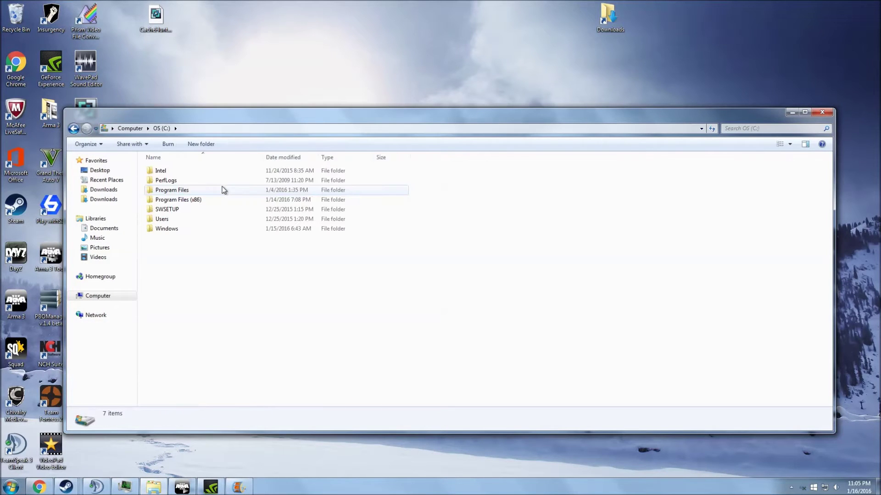
double_click(195, 199)
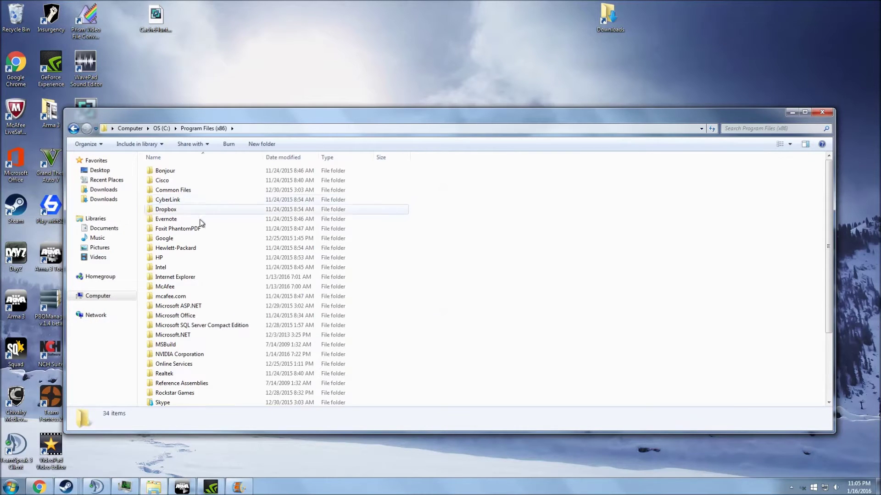
key(d)
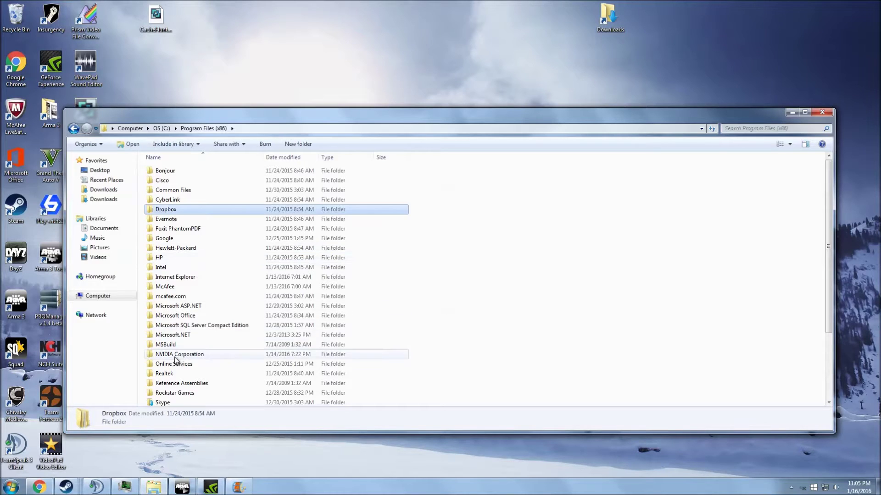
scroll(179, 306, down, 1)
double_click(168, 388)
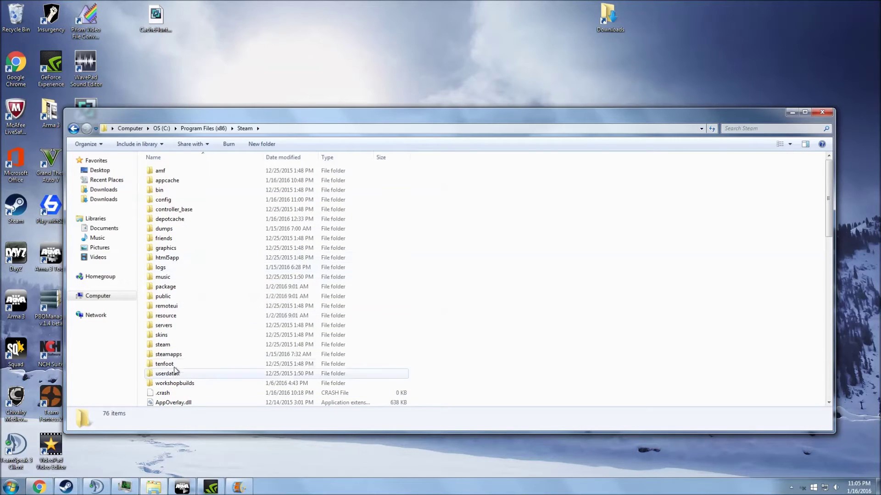
double_click(186, 355)
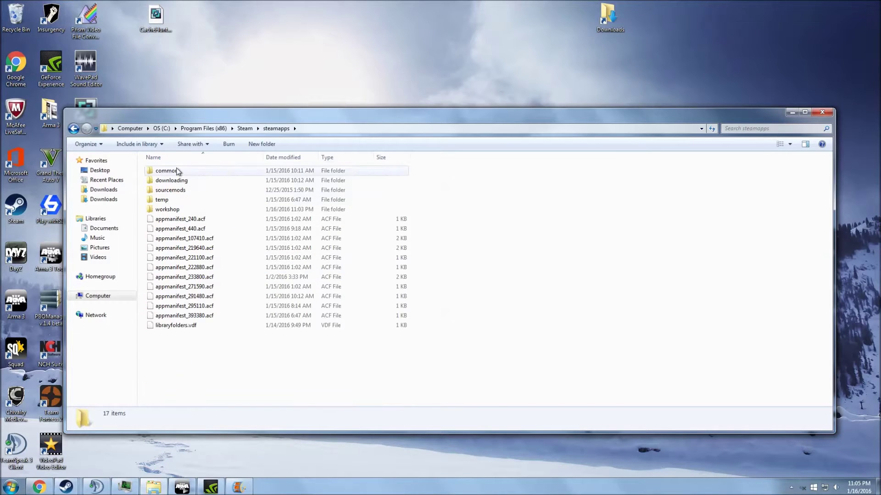
double_click(165, 171)
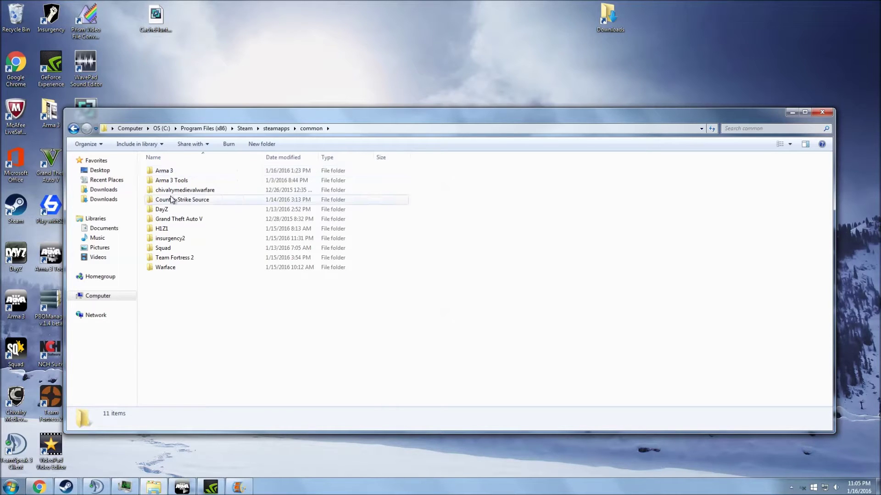
double_click(198, 172)
scroll(216, 301, down, 9)
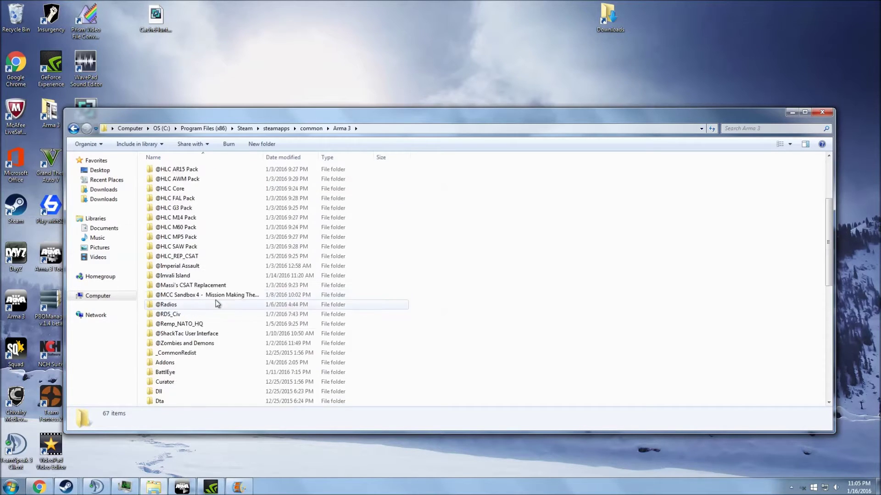
click(184, 267)
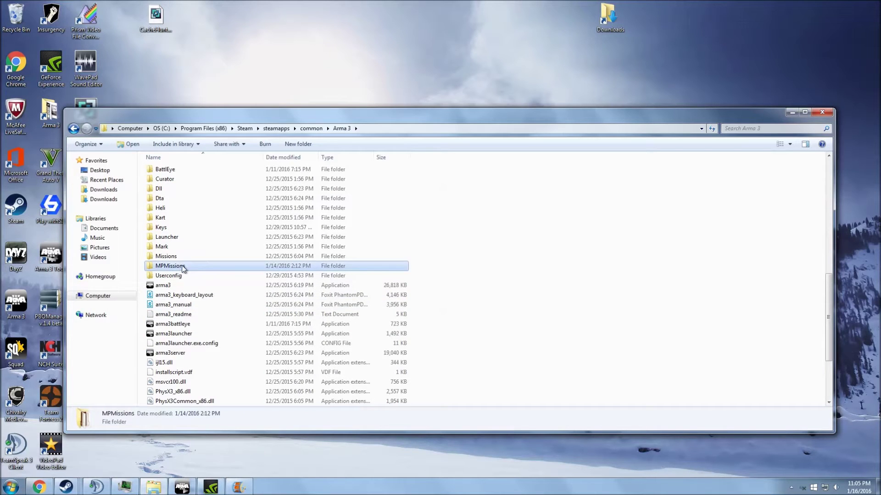
double_click(184, 266)
Delete all six mission files to the Recycle Bin.
key(ctrl+a)
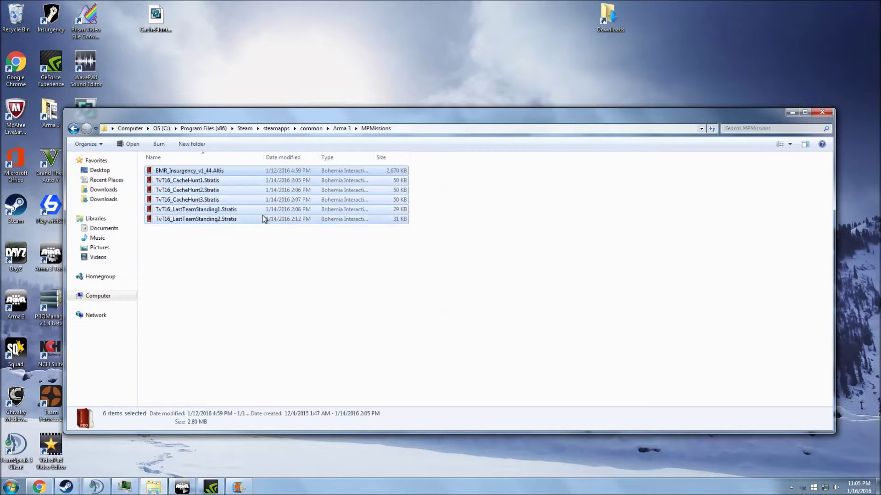
key(Delete)
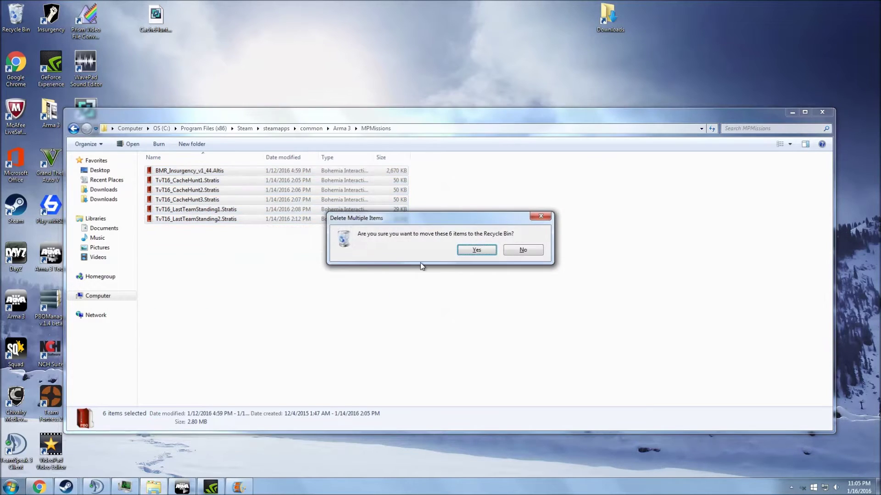
click(478, 250)
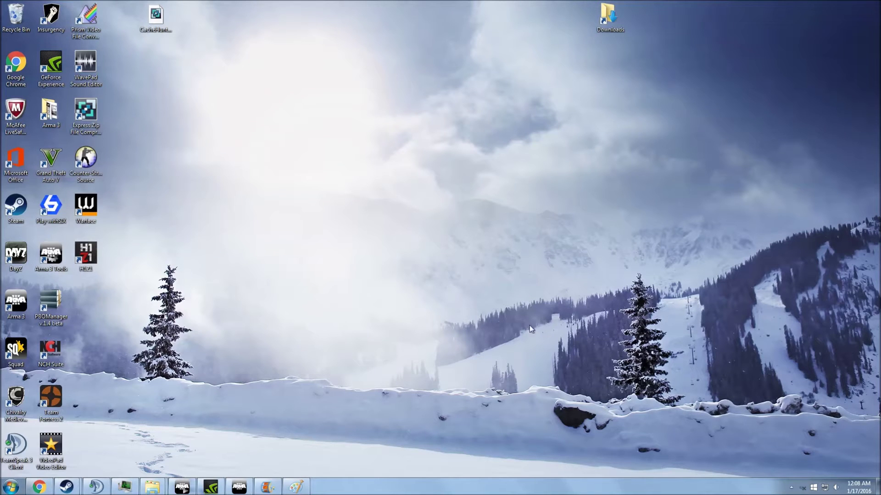
Bring up the Windows Start menu.
click(10, 487)
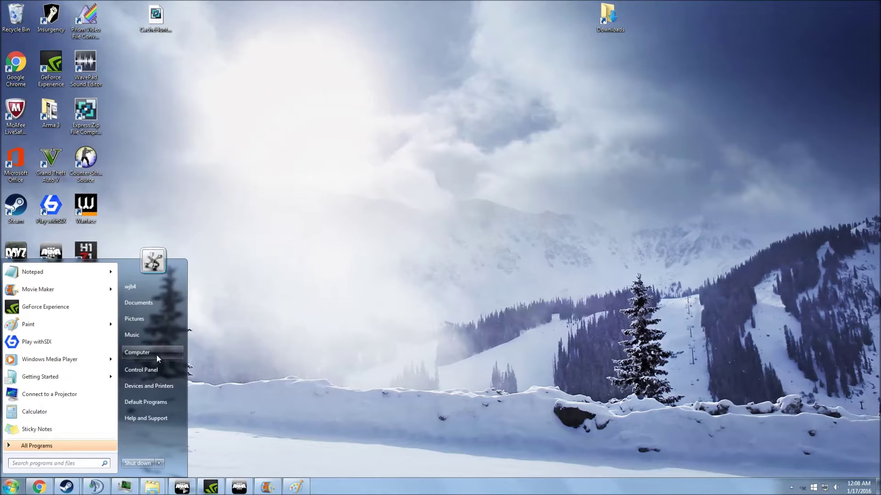
Go through Control Panel > System and Security > Windows Firewall > Advanced settings, approving the admin prompt.
click(156, 369)
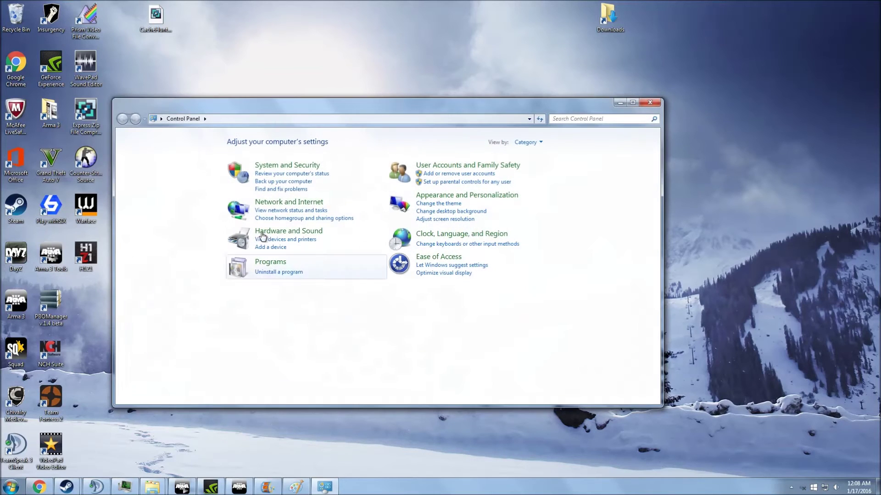
click(295, 169)
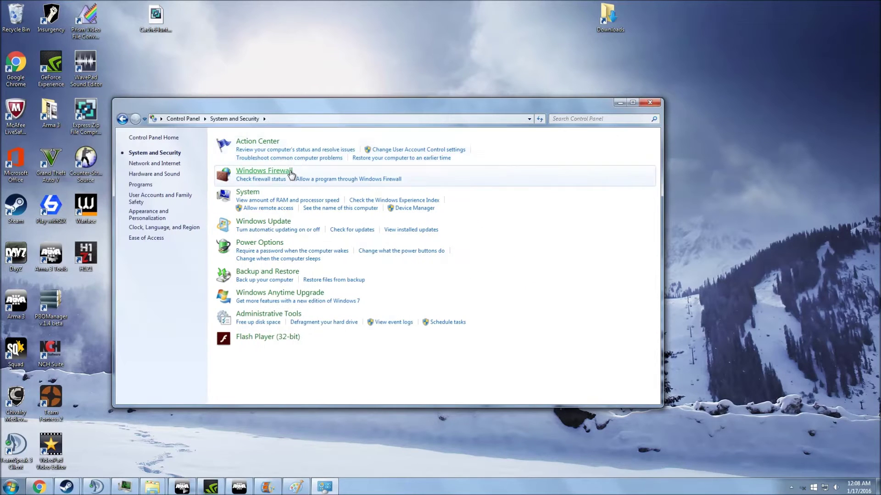
click(289, 173)
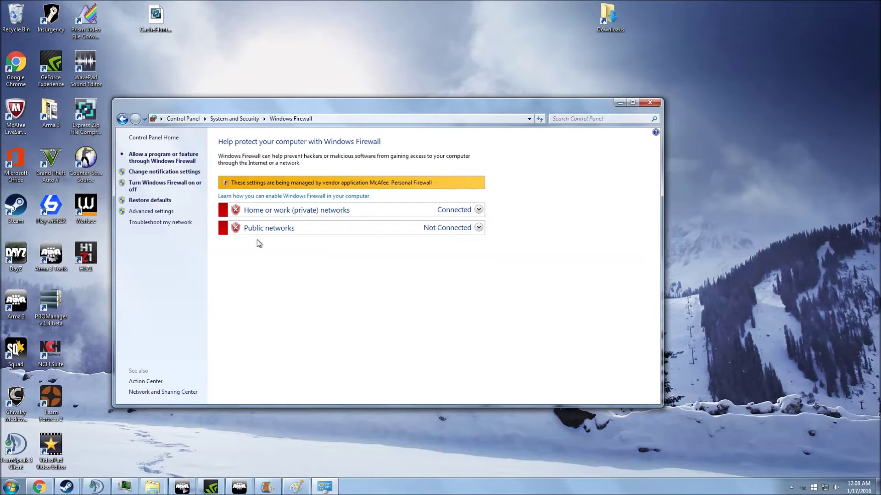
click(158, 212)
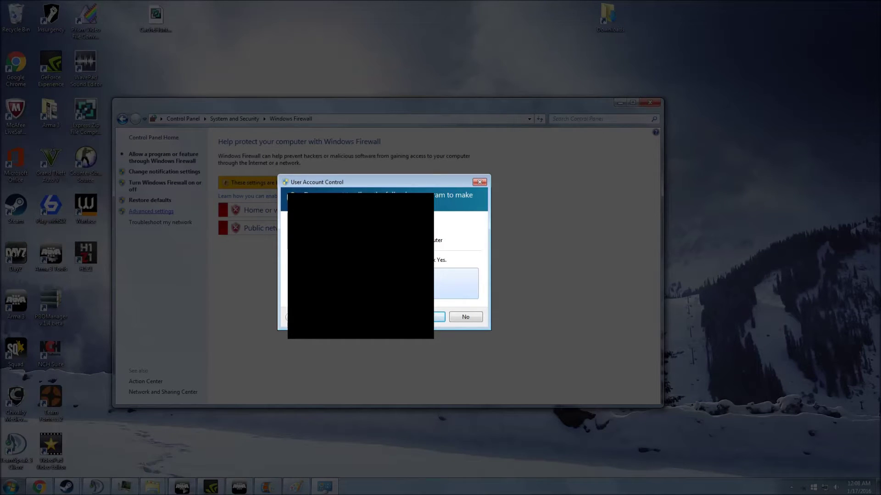
click(438, 317)
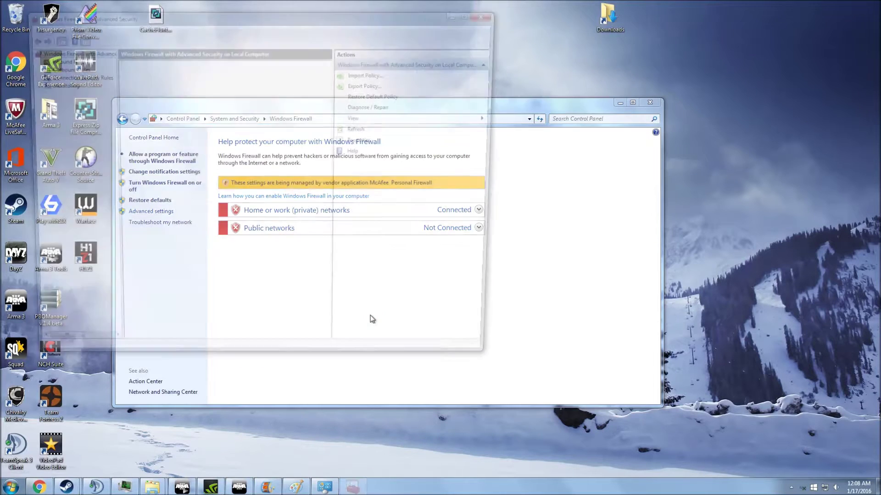
drag(326, 17, 550, 66)
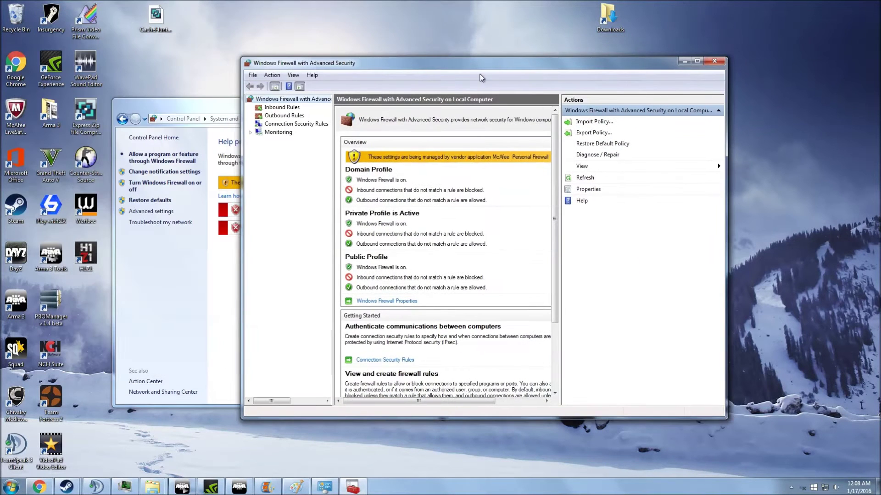
Start a new custom inbound rule with protocol type ICMPv4.
click(265, 111)
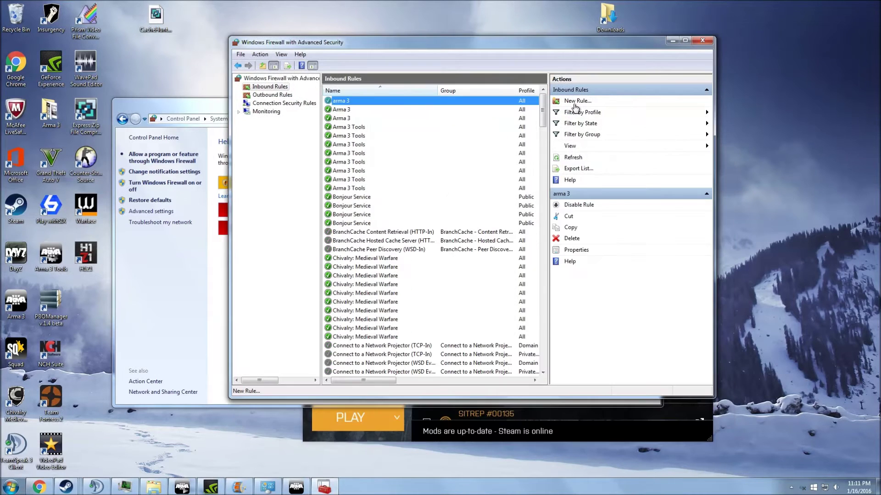
click(576, 102)
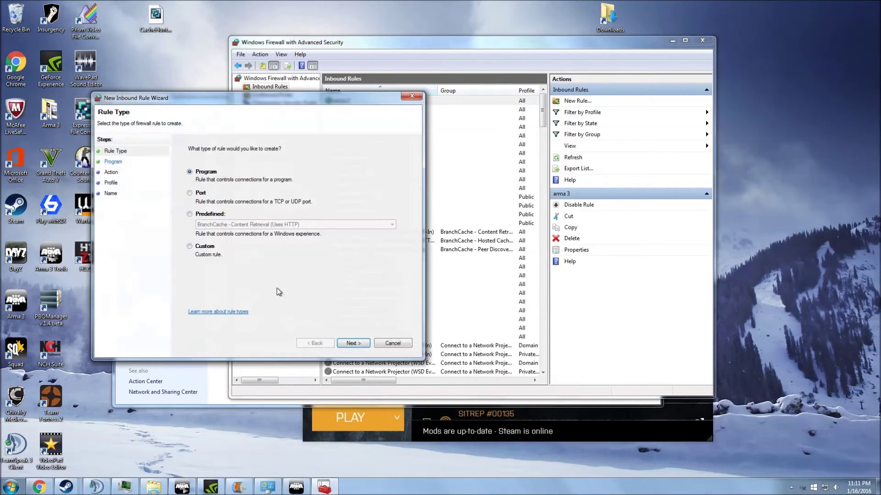
click(210, 248)
click(353, 344)
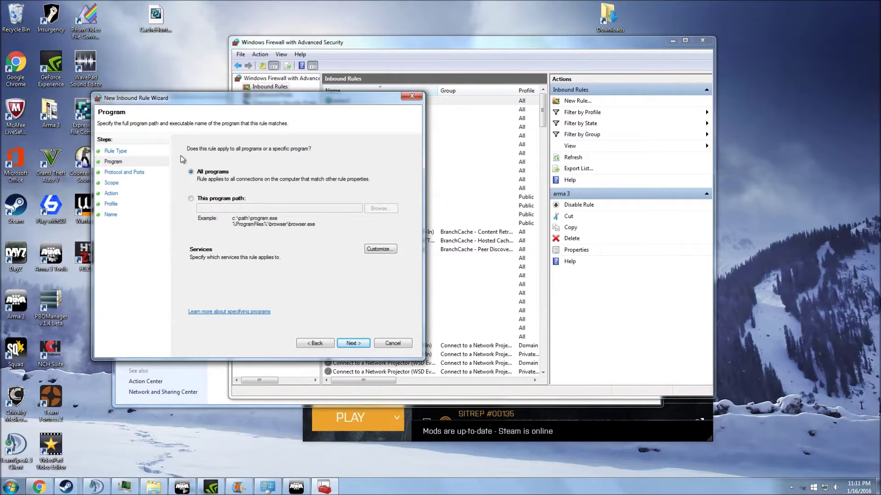
click(354, 343)
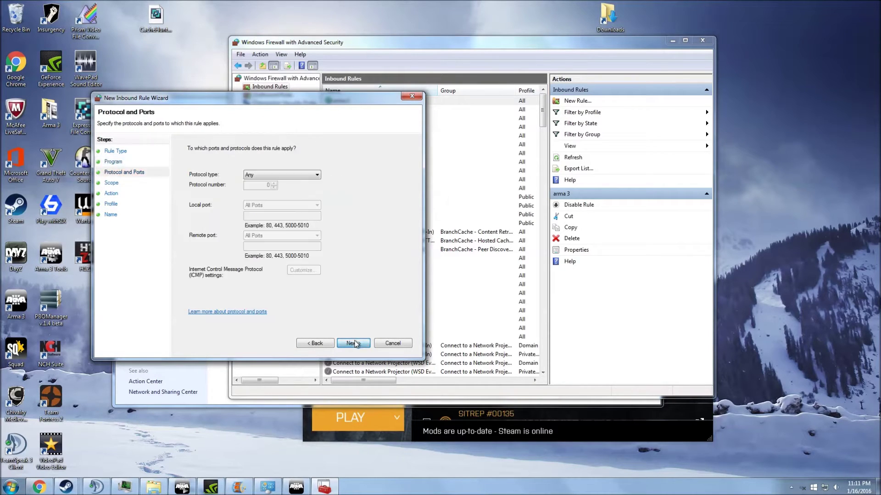
click(279, 174)
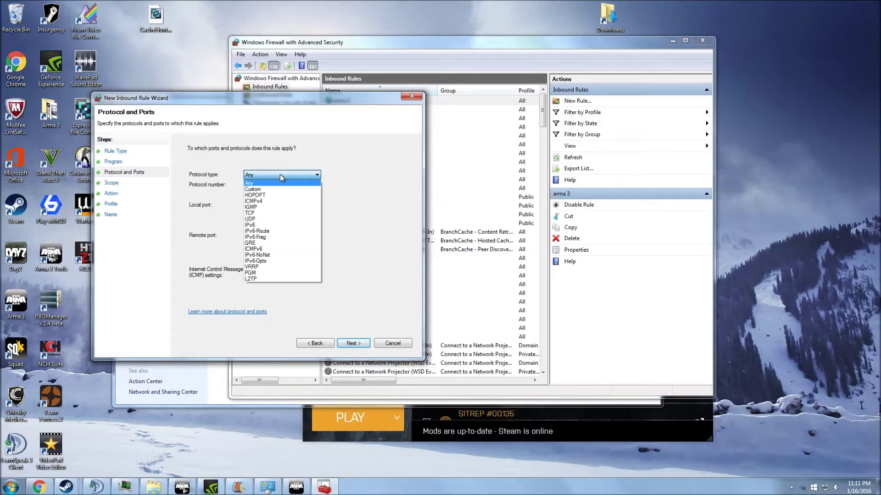
click(257, 201)
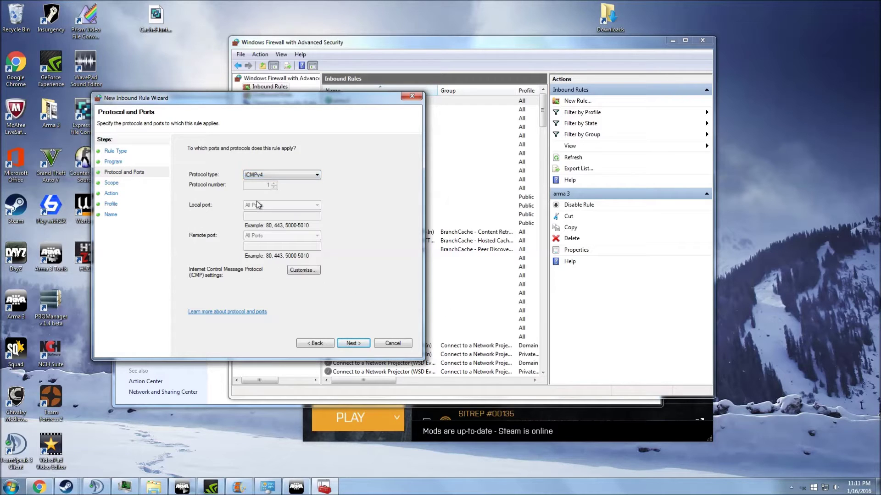
click(352, 344)
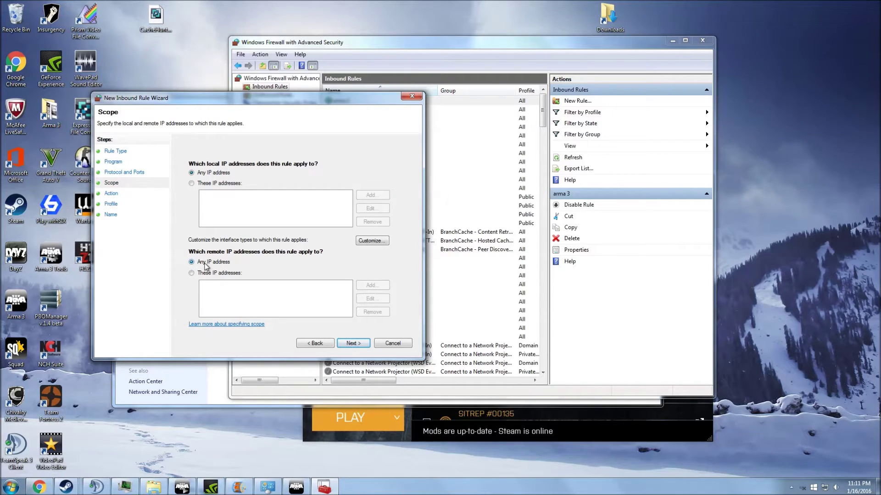
Keep any IP, allow the connection on all profiles, describe it 'local host', and finish.
click(351, 343)
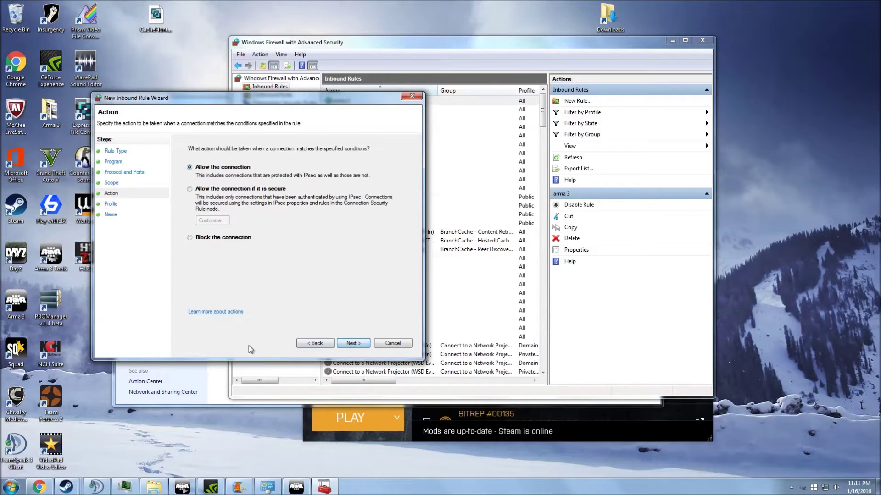
click(353, 343)
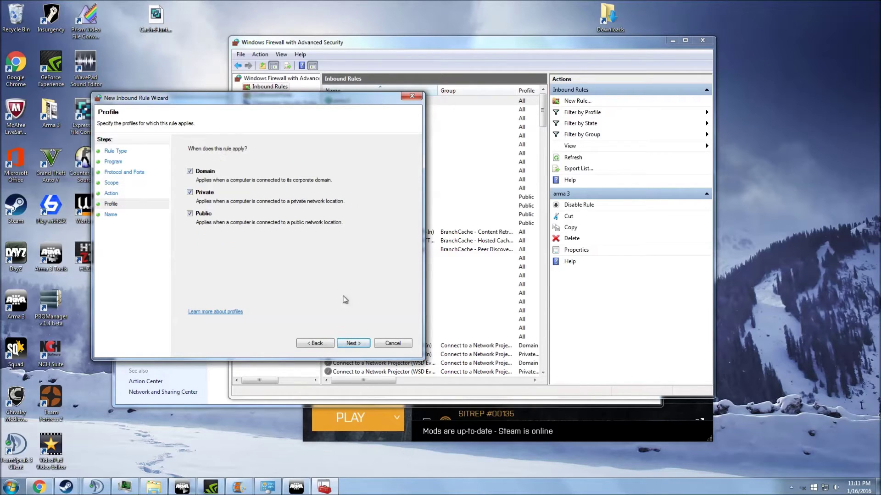
click(353, 343)
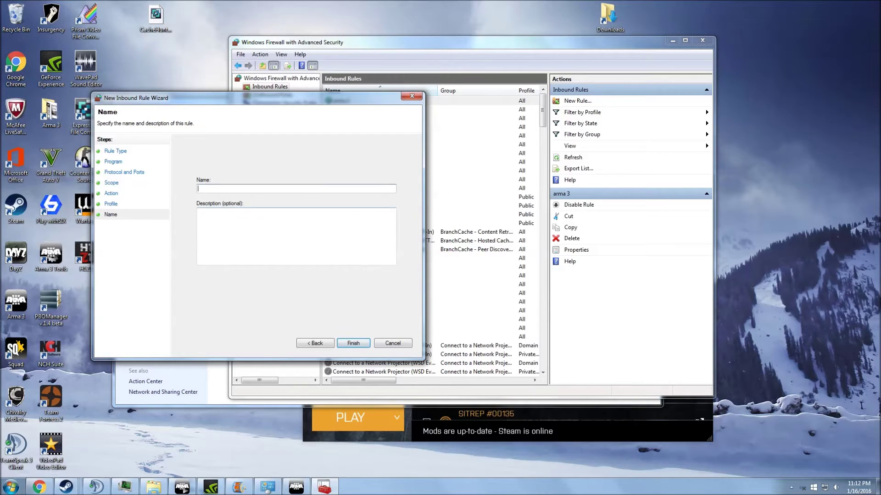
click(287, 236)
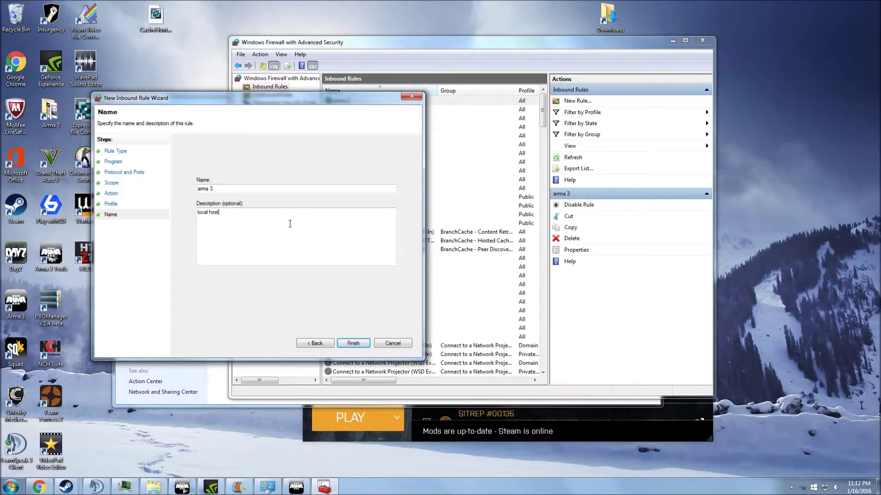
text(local host)
click(352, 342)
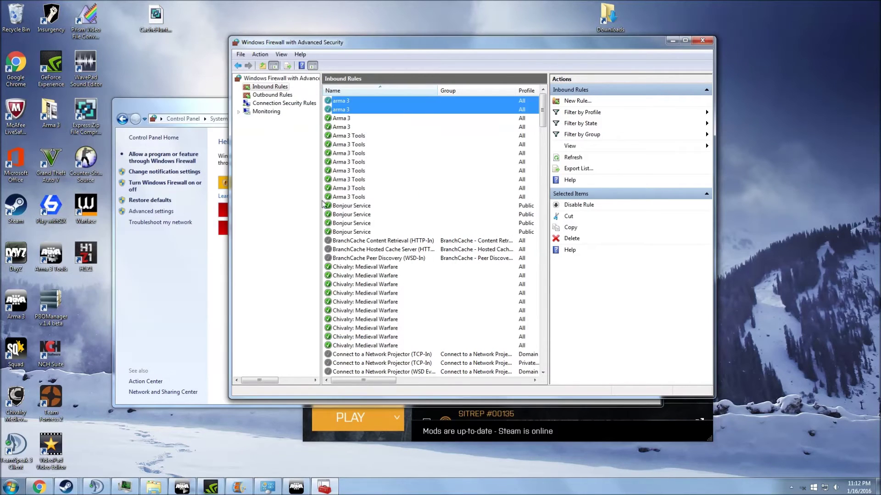
Select the new arma 3 inbound rule.
click(409, 103)
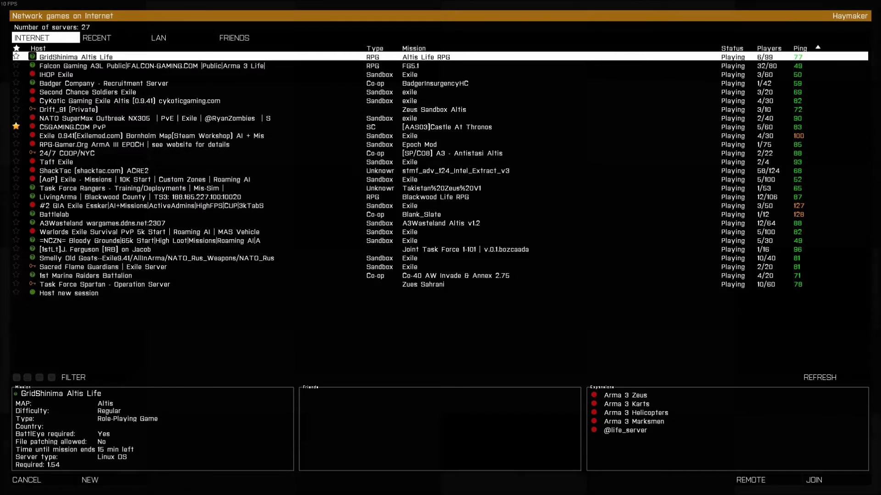
Create a new server with trimmed name, Internet hosting and UPnP, then go back to the server list.
click(123, 480)
drag(189, 34, 149, 37)
key(BackSpace)
click(182, 50)
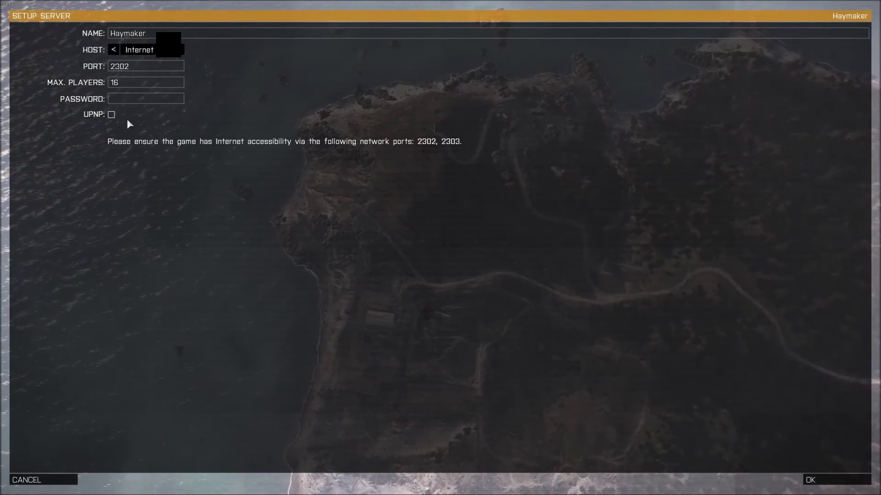
click(112, 115)
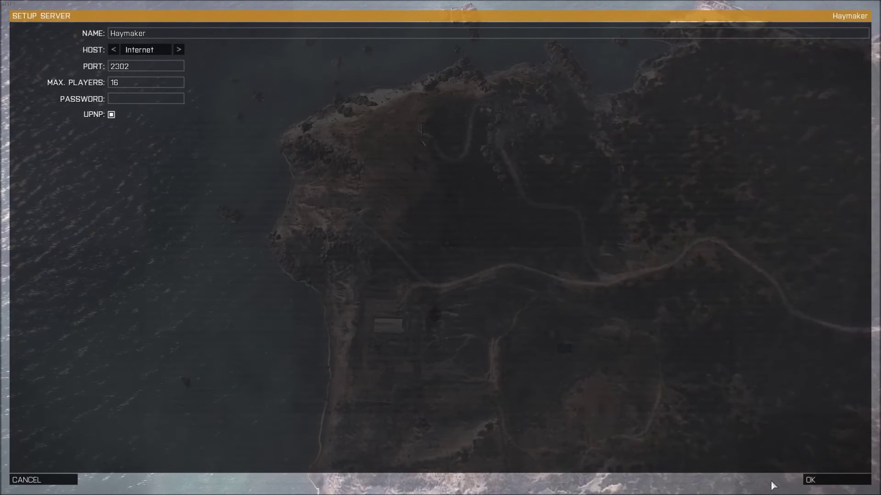
click(825, 482)
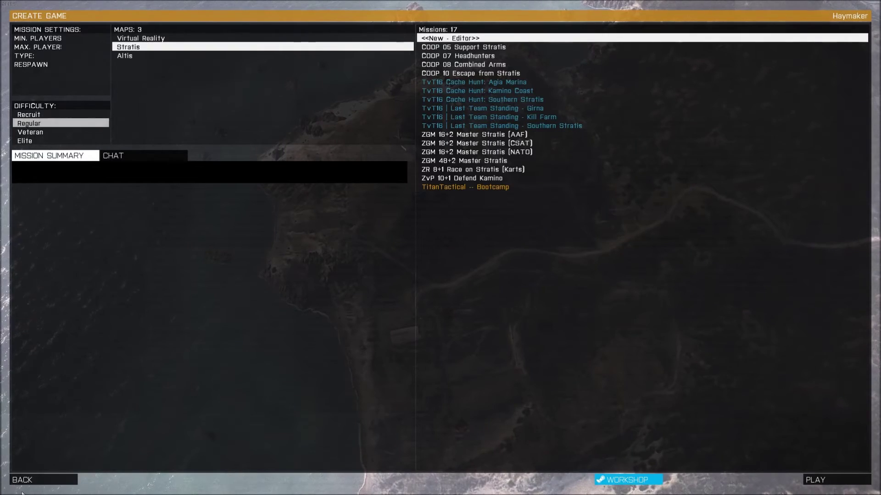
click(29, 481)
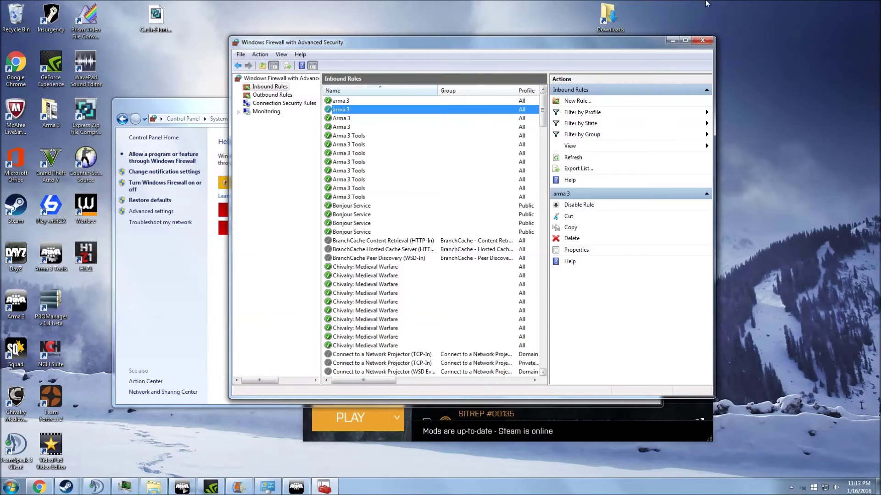
Hide both firewall windows, search 'your ip address' in Chrome, then minimize the browser.
click(672, 41)
click(618, 103)
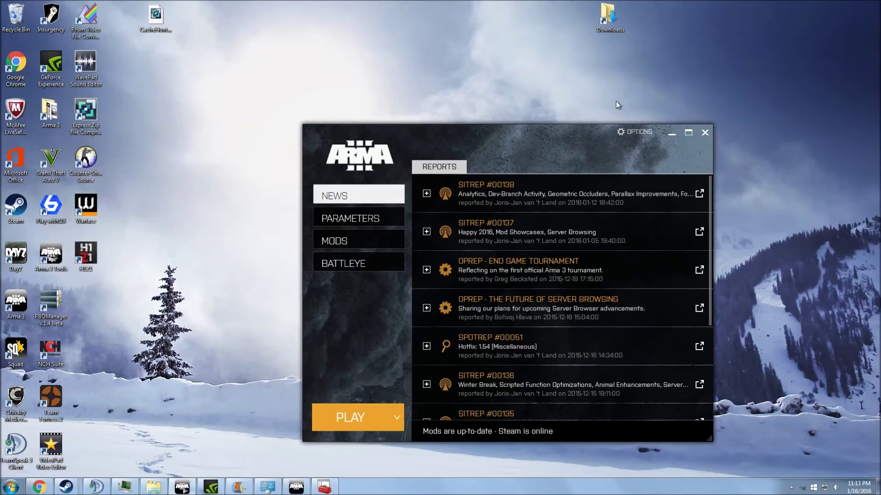
click(39, 487)
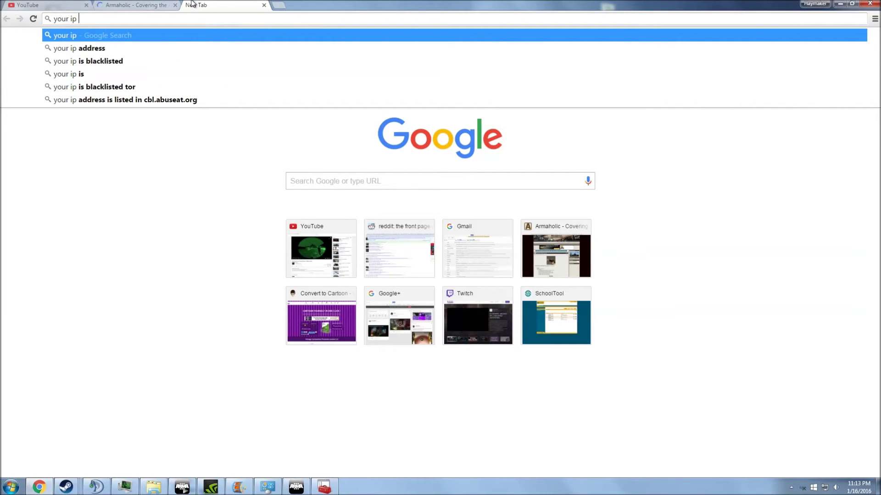
text( addres)
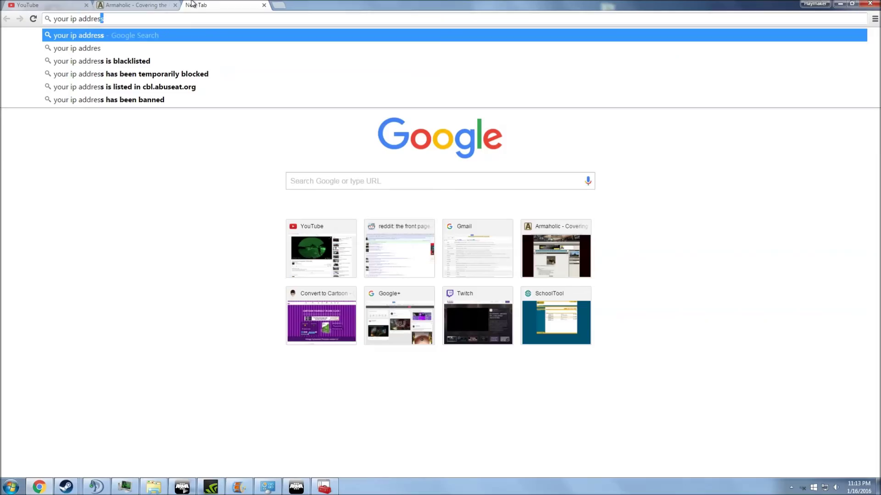
text(s)
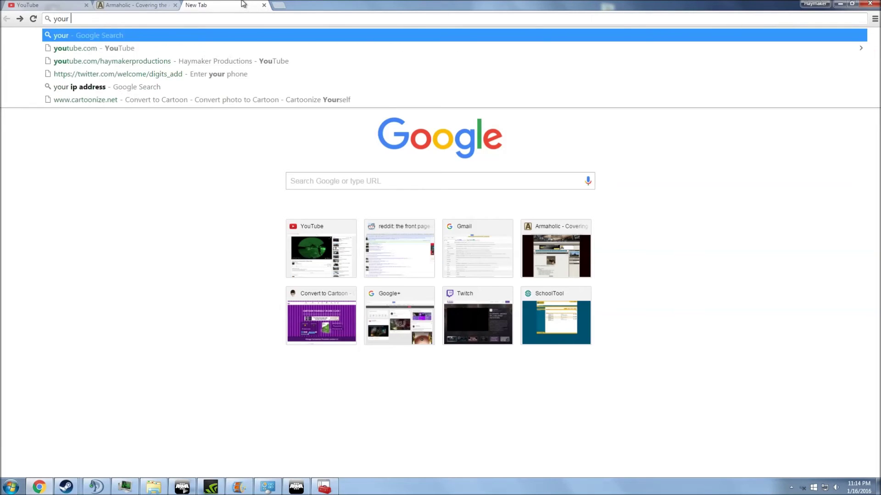
text(ip address)
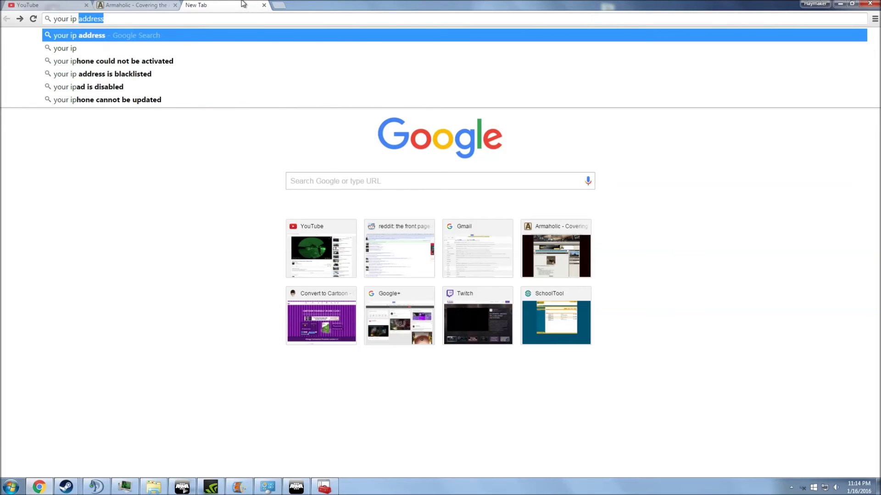
key(BackSpace)
key(BackSpace)
key(BackSpace)
key(BackSpace)
key(BackSpace)
key(BackSpace)
key(BackSpace)
key(BackSpace)
key(BackSpace)
key(BackSpace)
key(BackSpace)
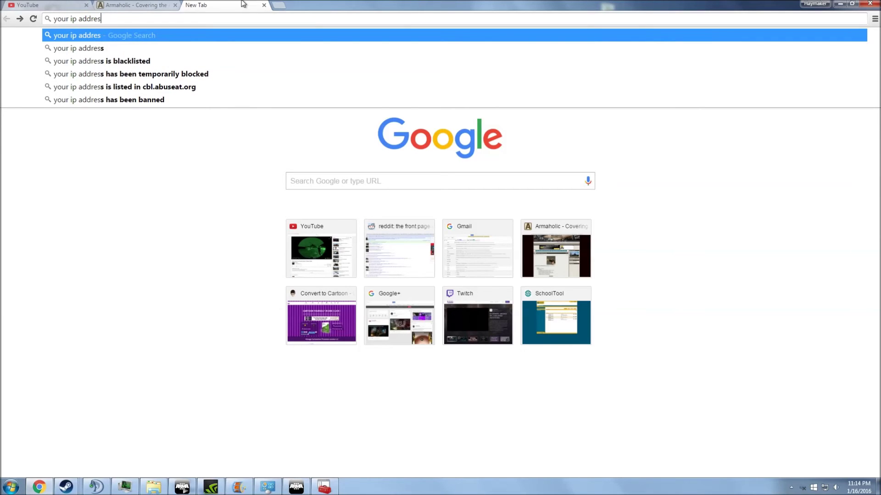
text(128713948739184798137)
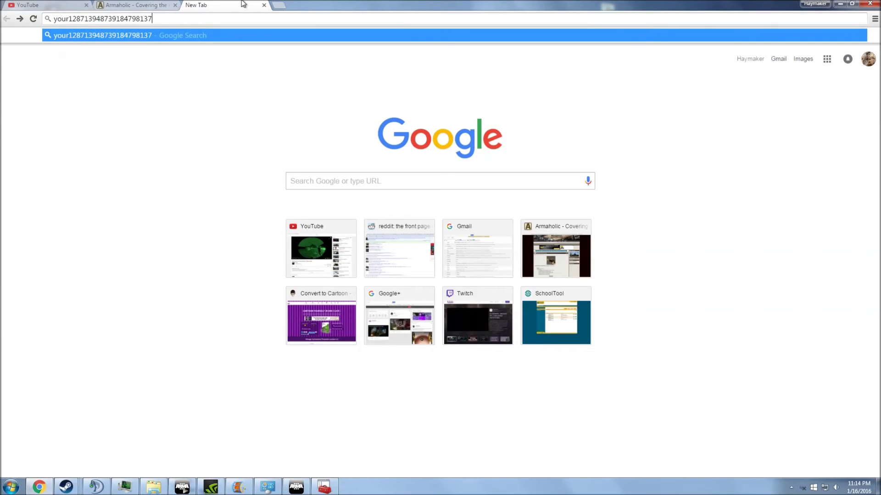
click(841, 6)
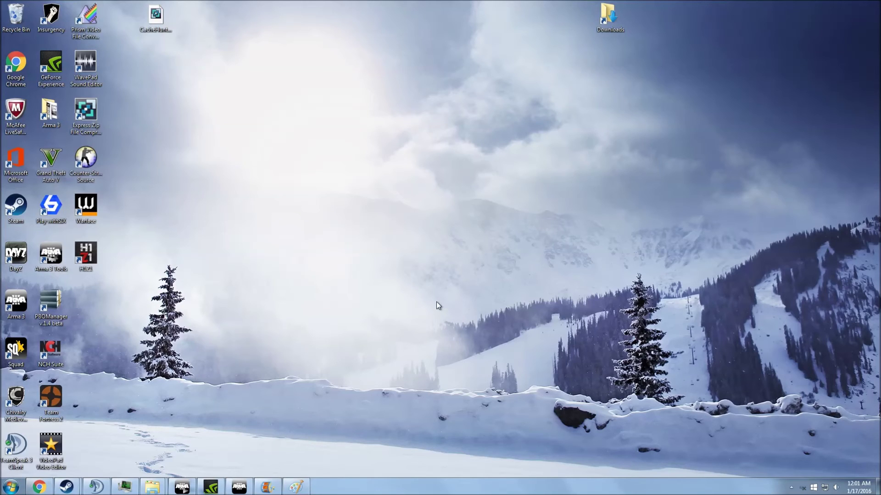
click(789, 486)
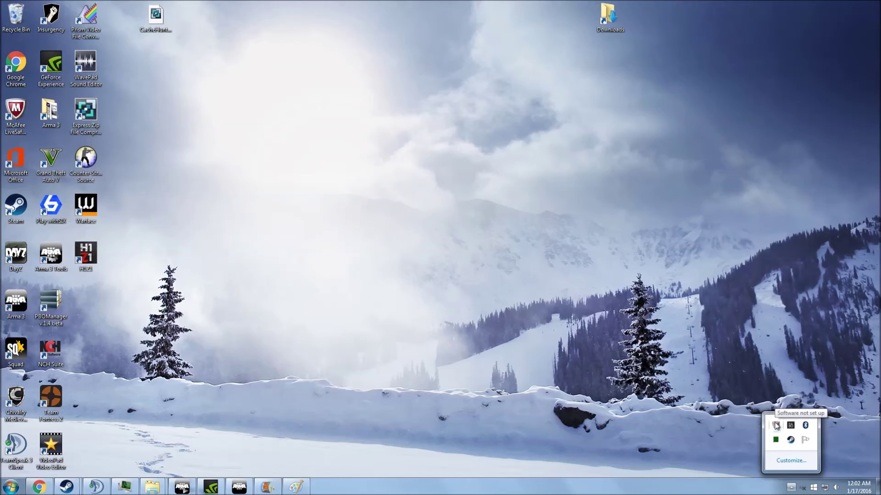
click(782, 362)
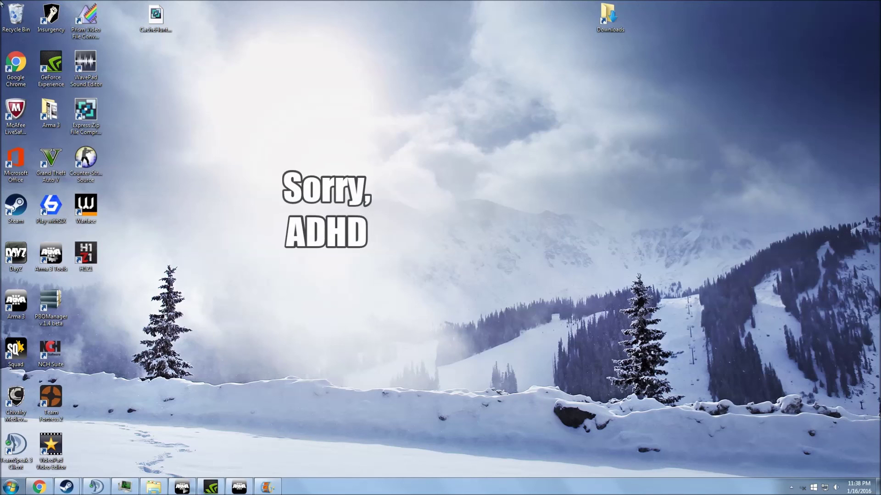
Drag a selection box across the whole desktop so every shortcut icon is selected.
drag(2, 4, 688, 406)
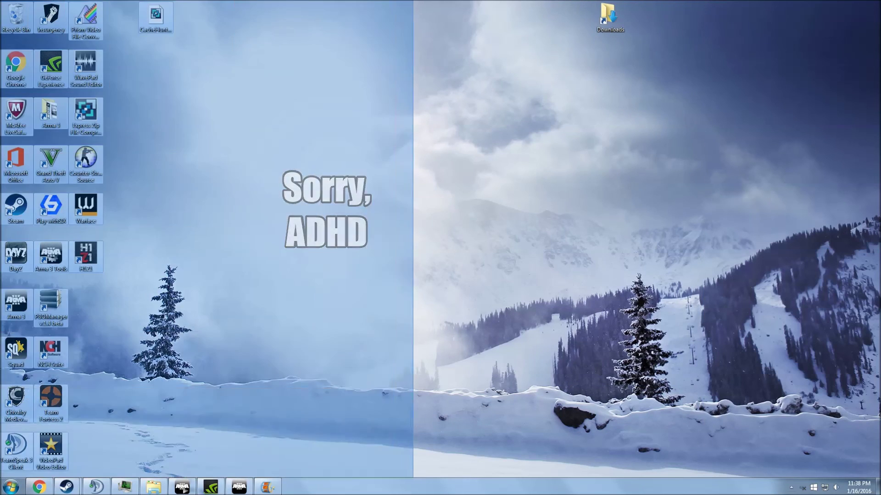